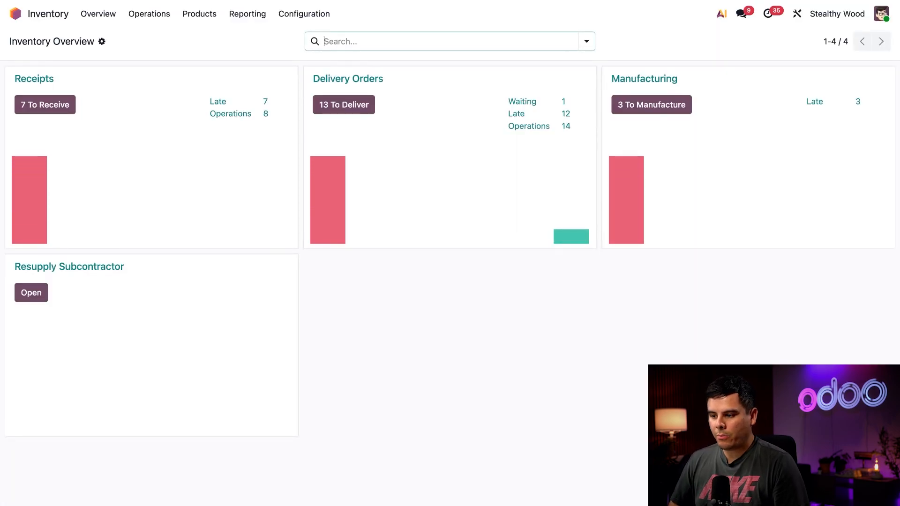
Add Wood Corner as a vendor in the Storage Cabinet product's purchase settings
{"action": "left_click", "coordinate": [199, 13]}
{"action": "left_click", "coordinate": [200, 38]}
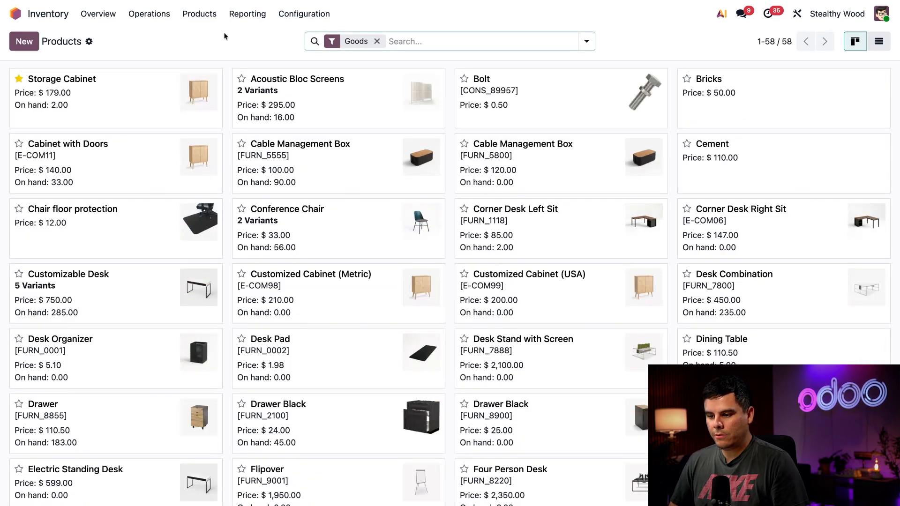
{"action": "left_click", "coordinate": [154, 90]}
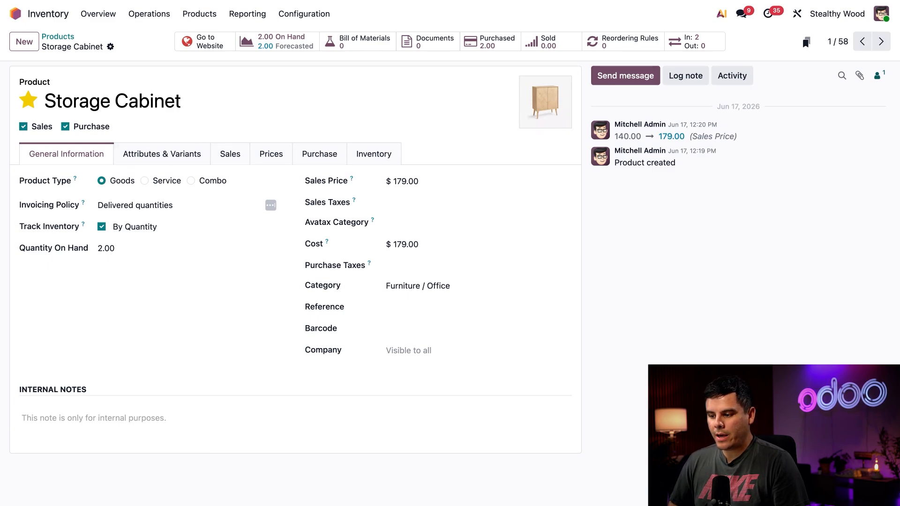
{"action": "left_click", "coordinate": [312, 154]}
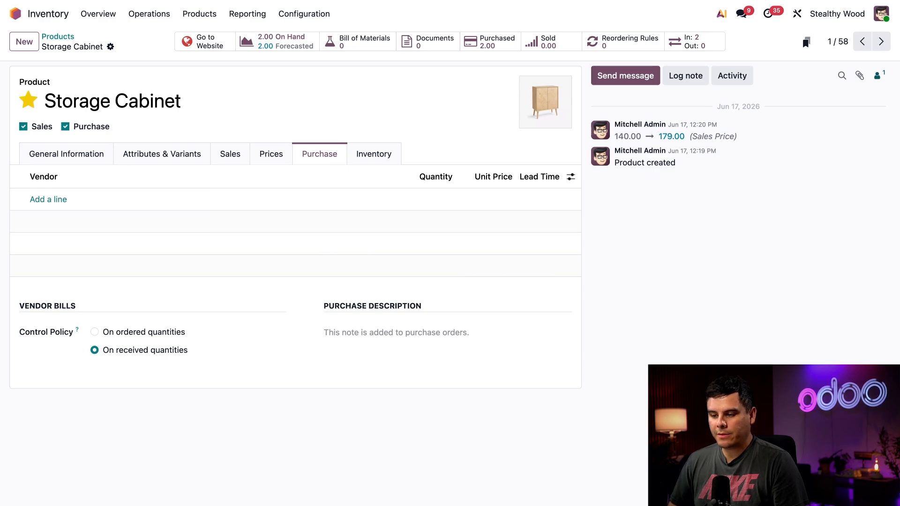
{"action": "left_click", "coordinate": [34, 200]}
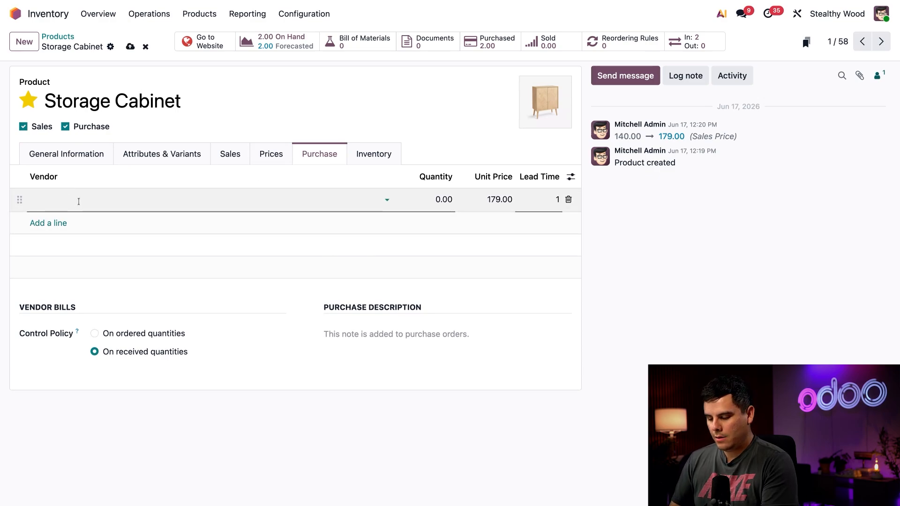
{"action": "type", "text": "wood"}
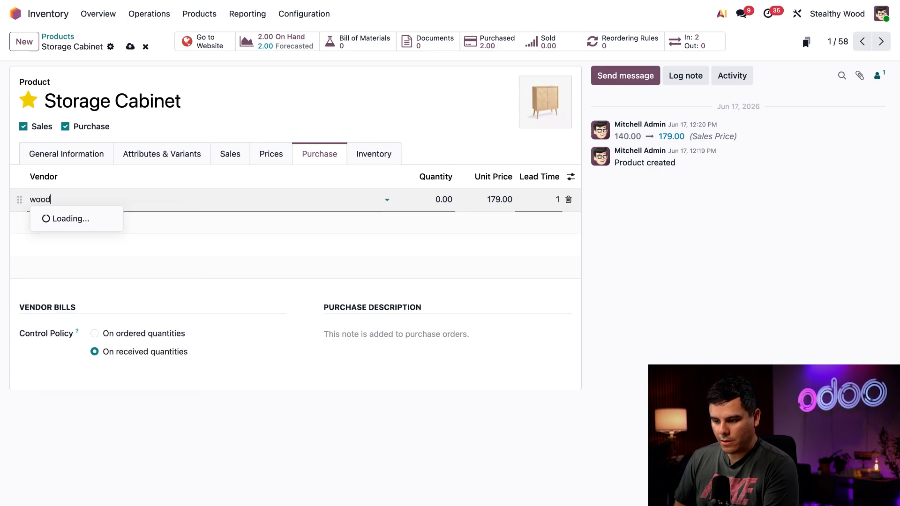
{"action": "type", "text": " c"}
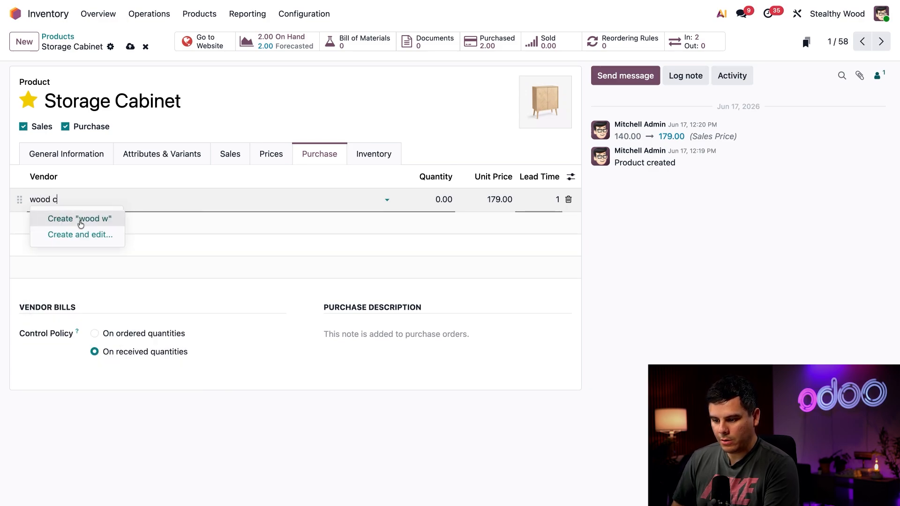
{"action": "type", "text": "o"}
{"action": "left_click", "coordinate": [90, 220]}
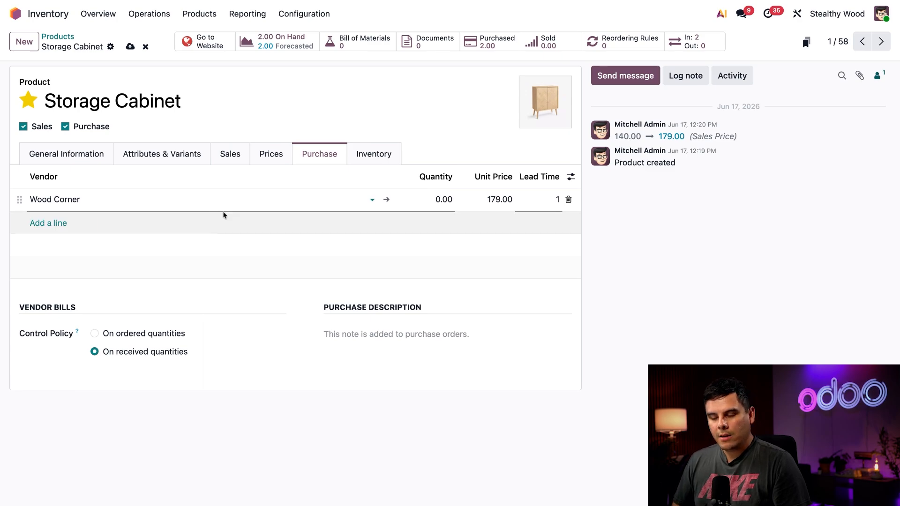
Set the Wood Corner vendor line to quantity 1, unit price 299.00 and lead time 60 days
{"action": "left_click", "coordinate": [445, 199]}
{"action": "type", "text": "1"}
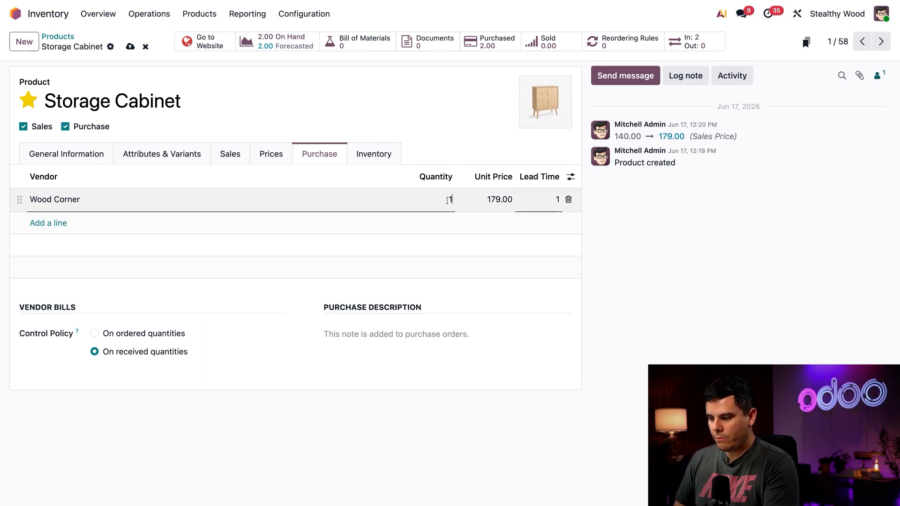
{"action": "left_click", "coordinate": [492, 200]}
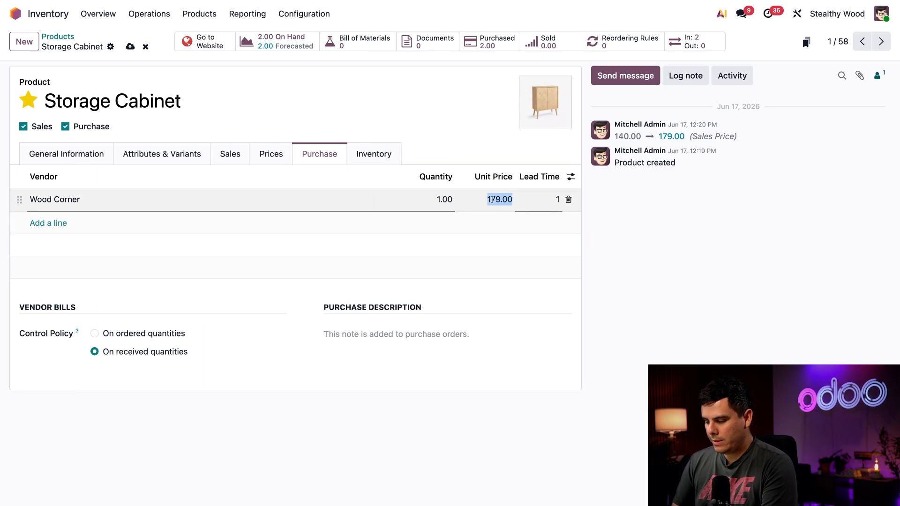
{"action": "type", "text": "299"}
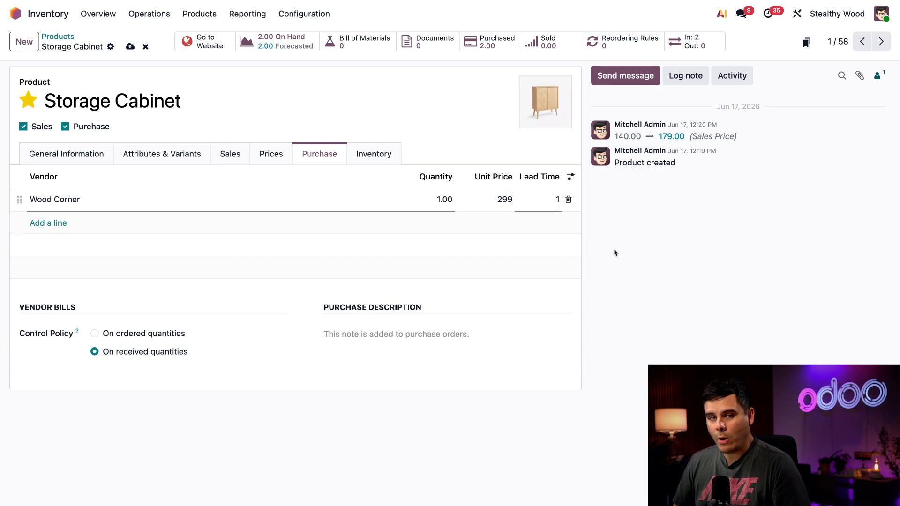
{"action": "left_click", "coordinate": [635, 251]}
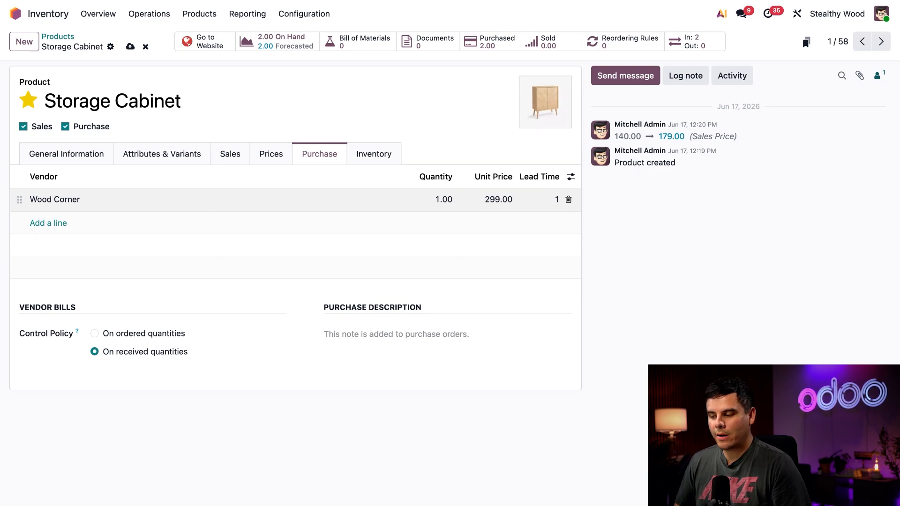
{"action": "left_click", "coordinate": [538, 207]}
{"action": "type", "text": "6"}
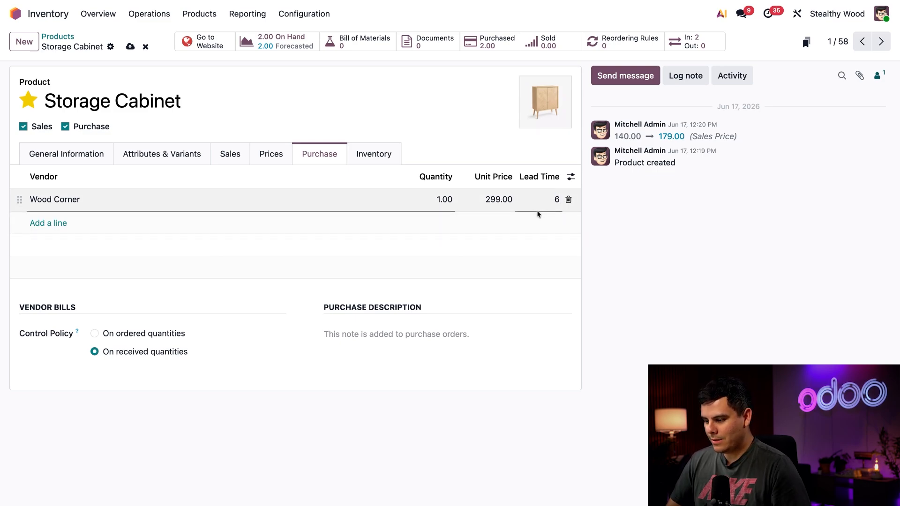
{"action": "type", "text": "0"}
{"action": "left_click", "coordinate": [681, 259]}
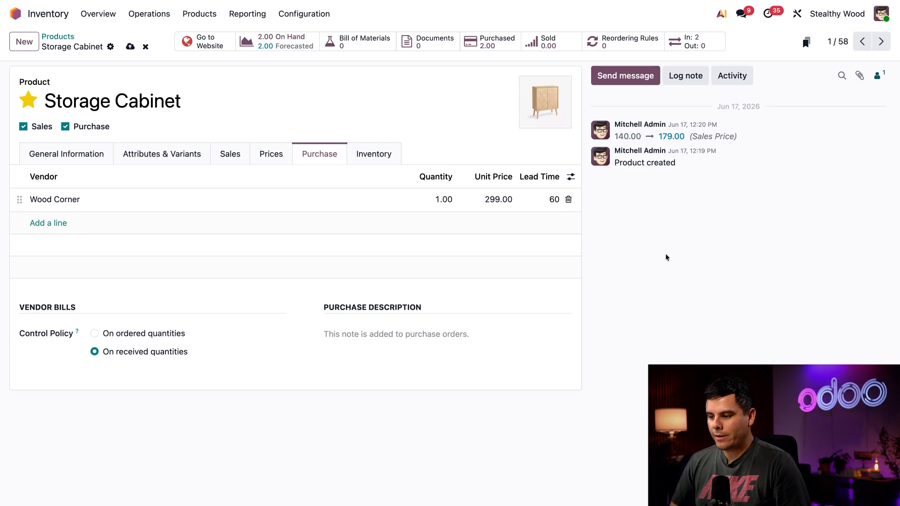
Create a Subcontracting bill of materials for Storage Cabinet with Wood Corner as subcontractor
{"action": "left_click", "coordinate": [340, 50]}
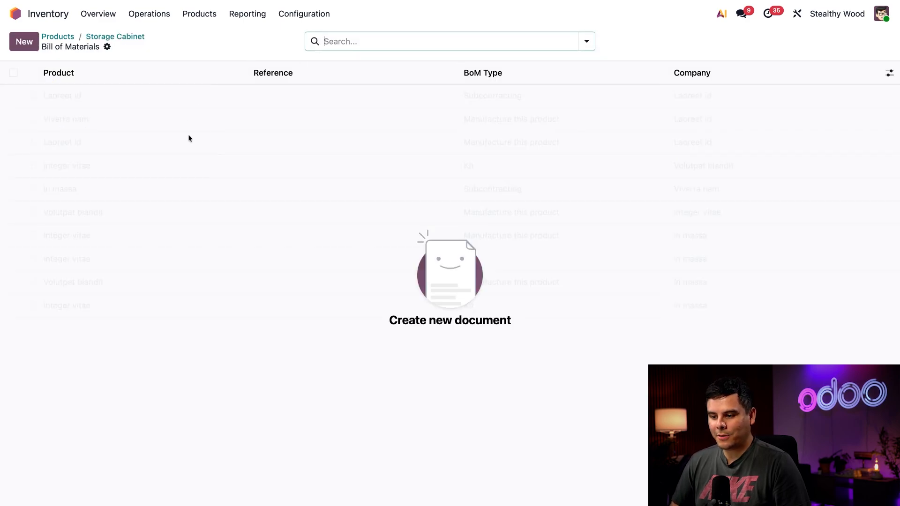
{"action": "left_click", "coordinate": [24, 41]}
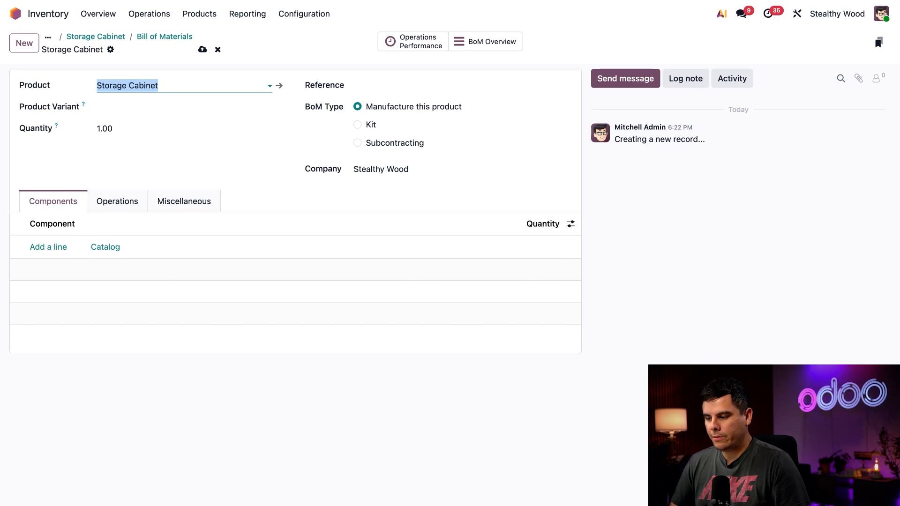
{"action": "left_click", "coordinate": [359, 144]}
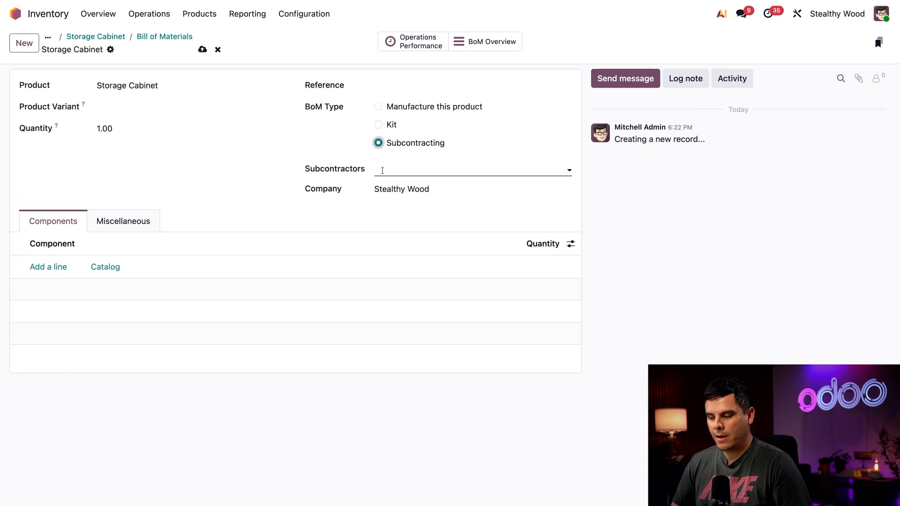
{"action": "left_click", "coordinate": [382, 170]}
{"action": "type", "text": "wood"}
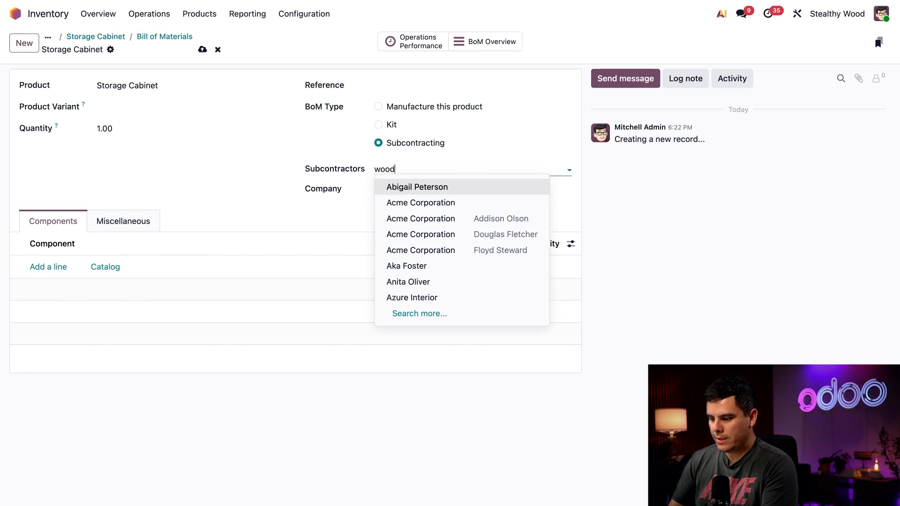
{"action": "type", "text": " corn"}
{"action": "left_click", "coordinate": [401, 186]}
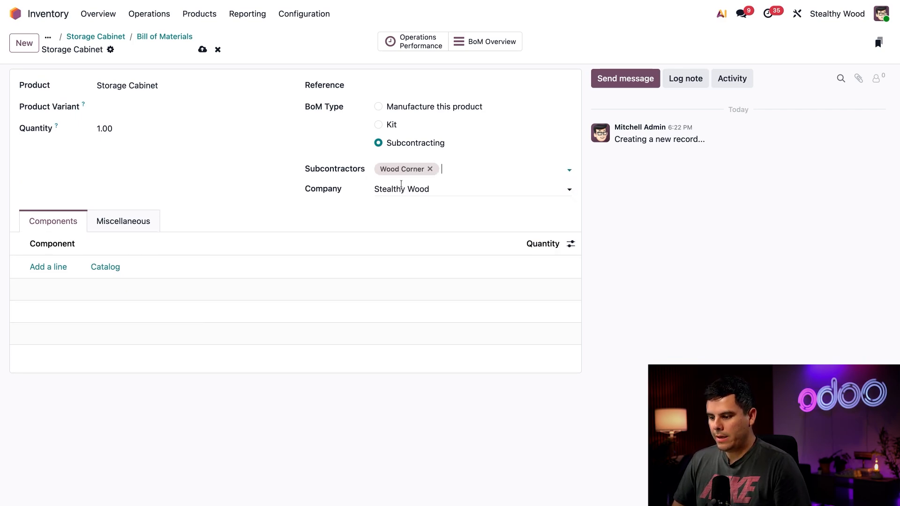
{"action": "left_click", "coordinate": [276, 182]}
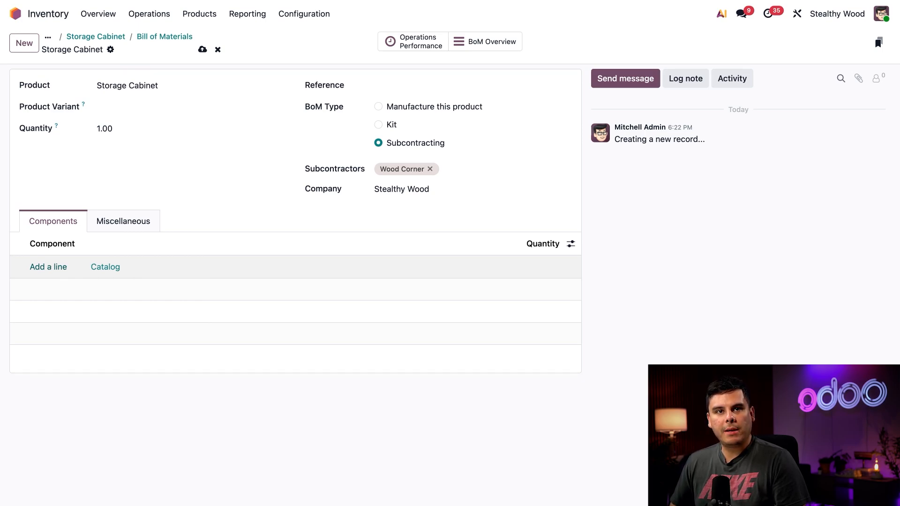
Add Wooden Cabinet Box as a component with quantity 1
{"action": "left_click", "coordinate": [48, 267]}
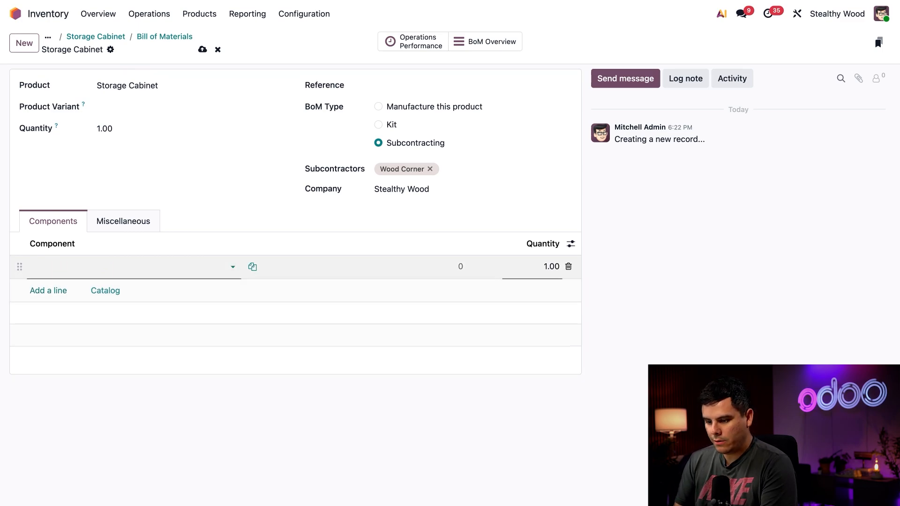
{"action": "type", "text": "wood"}
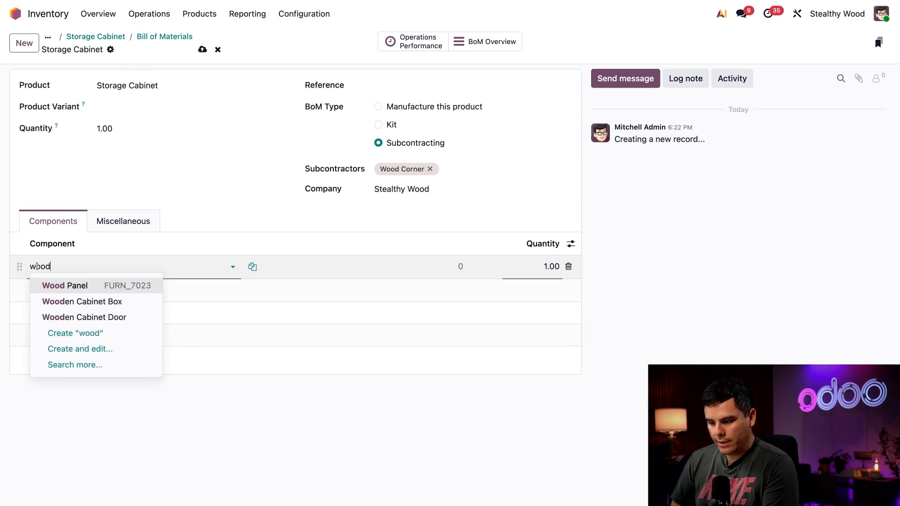
{"action": "left_click", "coordinate": [114, 301]}
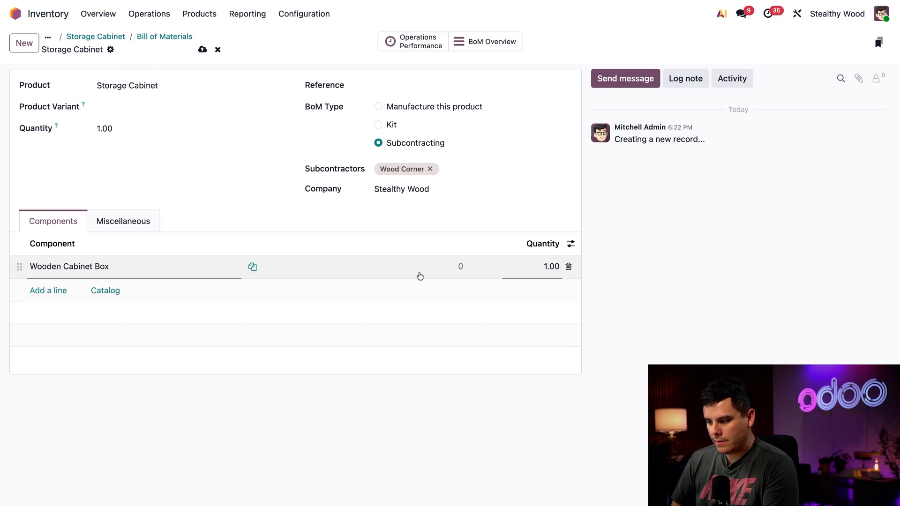
{"action": "left_click", "coordinate": [419, 276]}
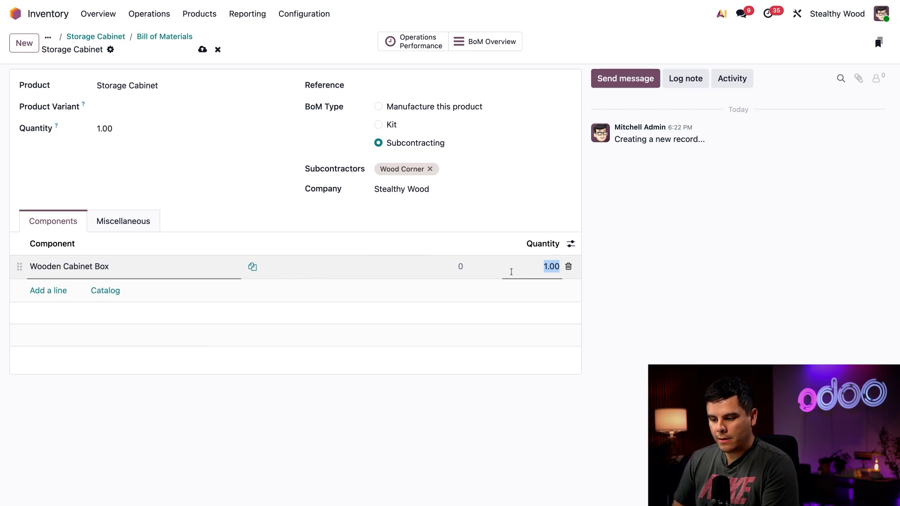
Add Wooden Cabinet Door as a component with quantity 2 and save the bill of materials
{"action": "left_click", "coordinate": [41, 290]}
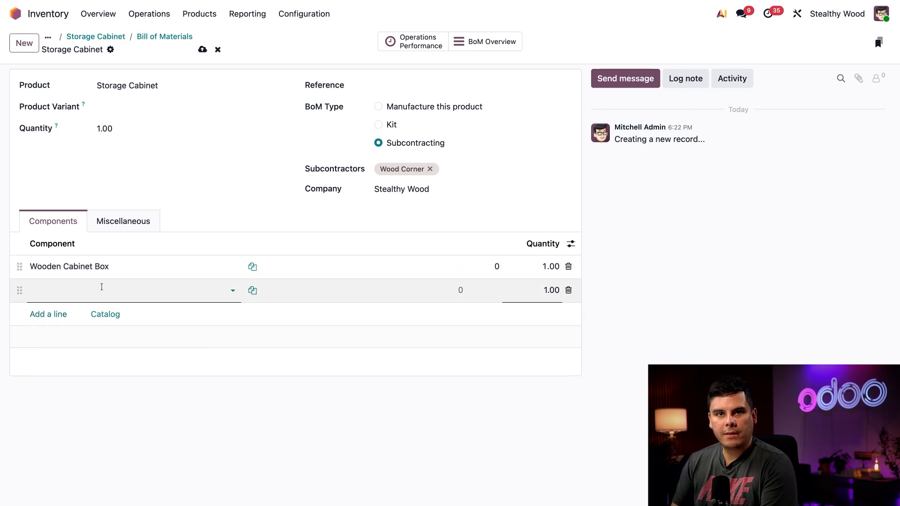
{"action": "type", "text": "door"}
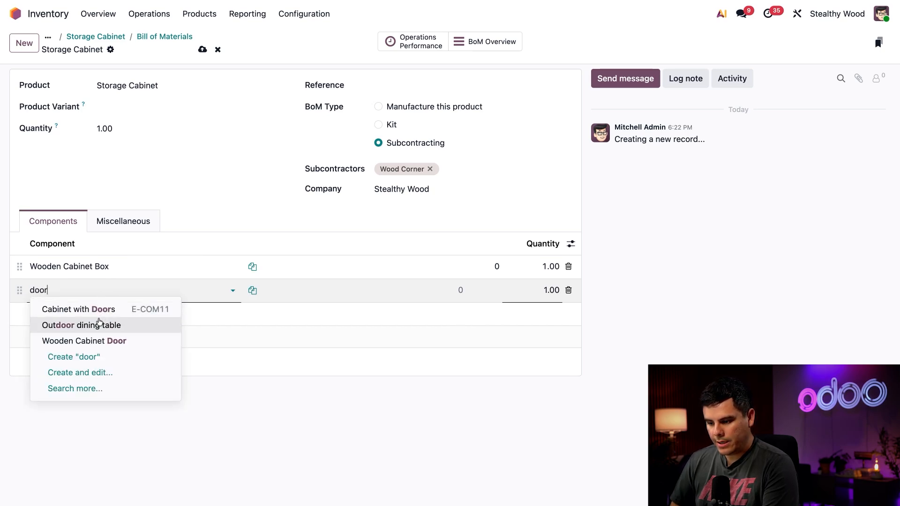
{"action": "left_click", "coordinate": [93, 340]}
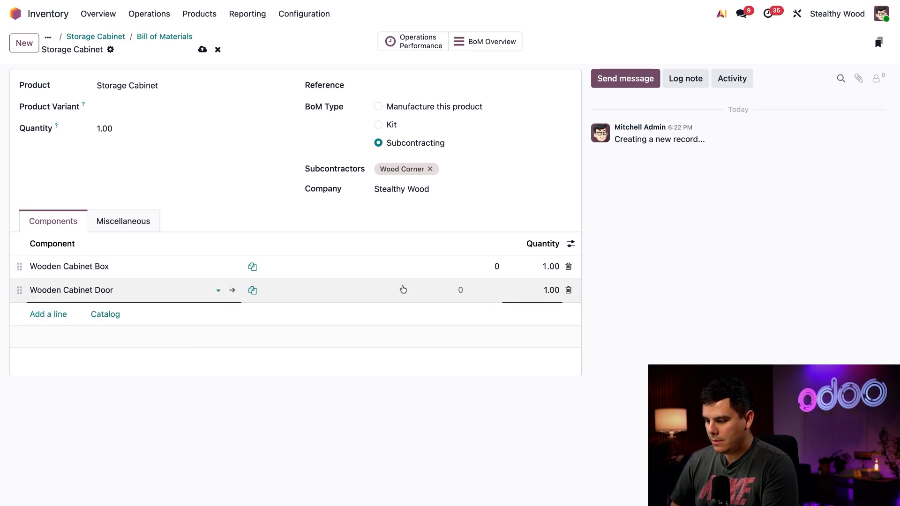
{"action": "left_click", "coordinate": [549, 291]}
{"action": "type", "text": "2"}
{"action": "left_click", "coordinate": [649, 343]}
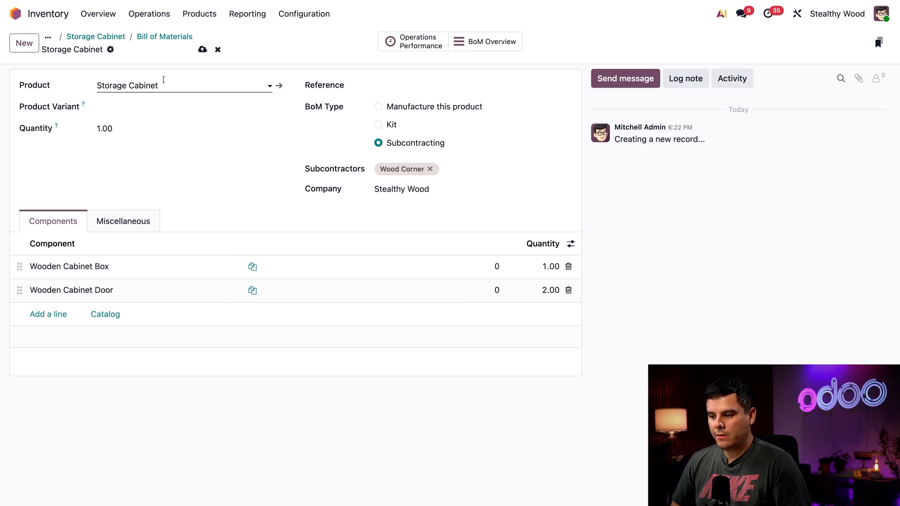
{"action": "left_click", "coordinate": [203, 49]}
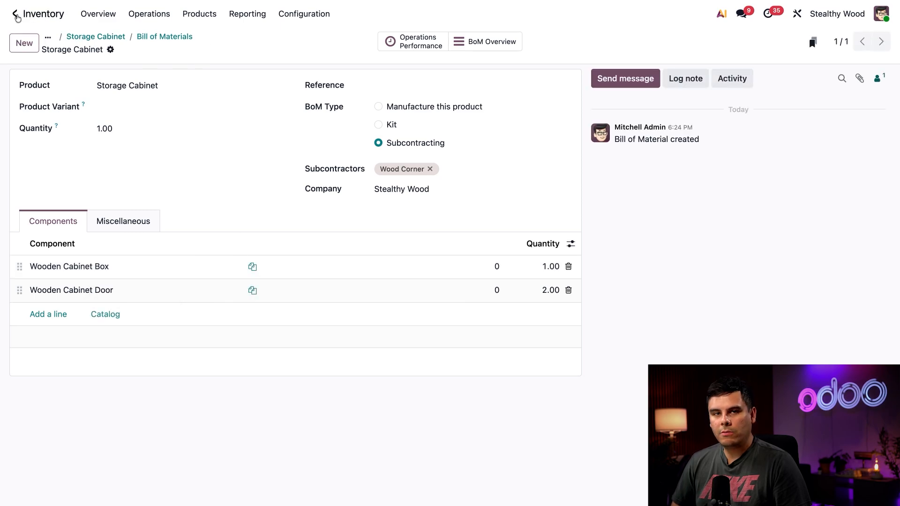
Open Purchase and start a new request for quotation for vendor Wood Corner
{"action": "left_click", "coordinate": [16, 14]}
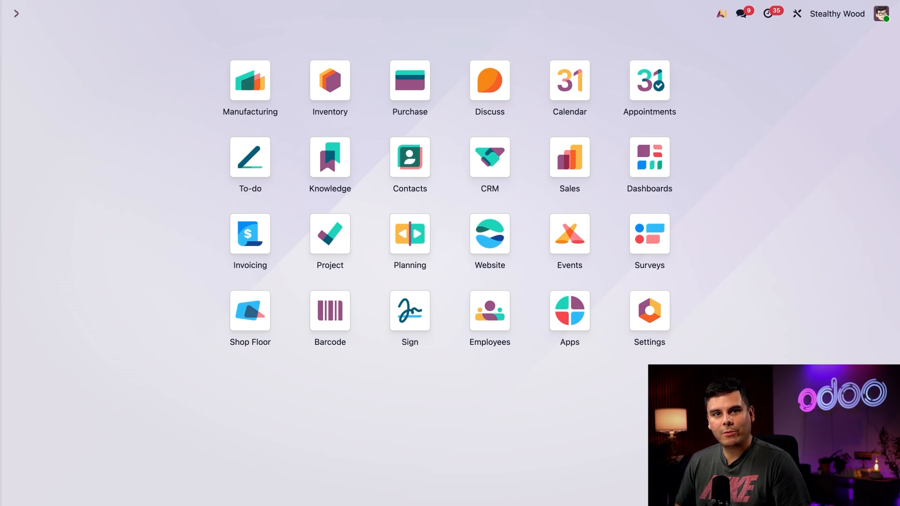
{"action": "type", "text": "p"}
{"action": "key", "text": "Escape"}
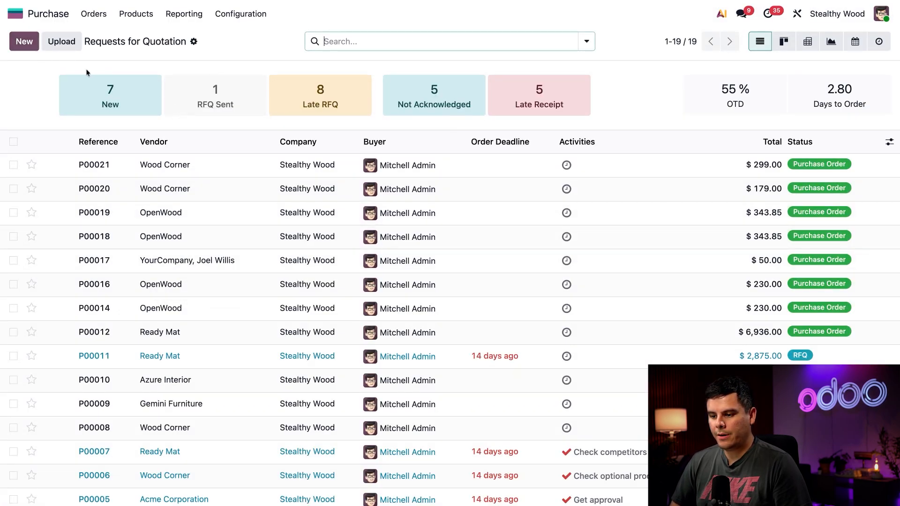
{"action": "key", "text": "alt+c"}
{"action": "left_click", "coordinate": [187, 149]}
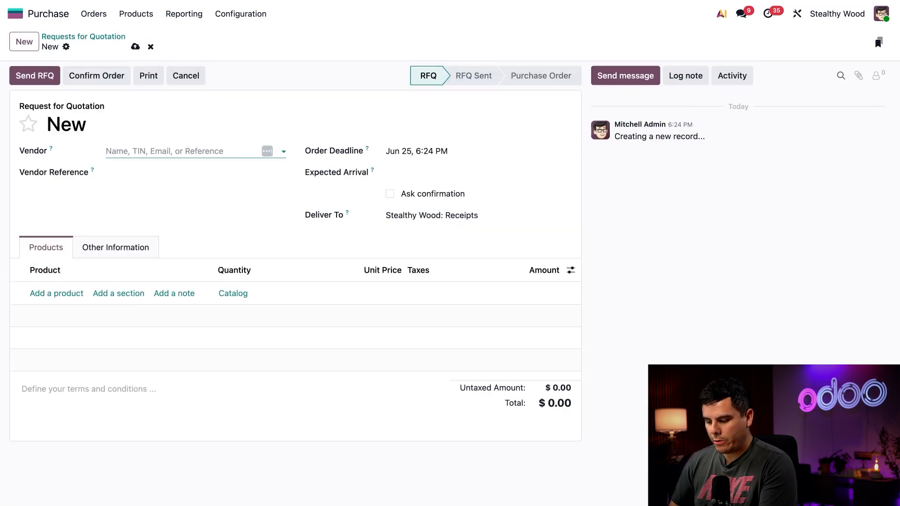
{"action": "type", "text": "wood co"}
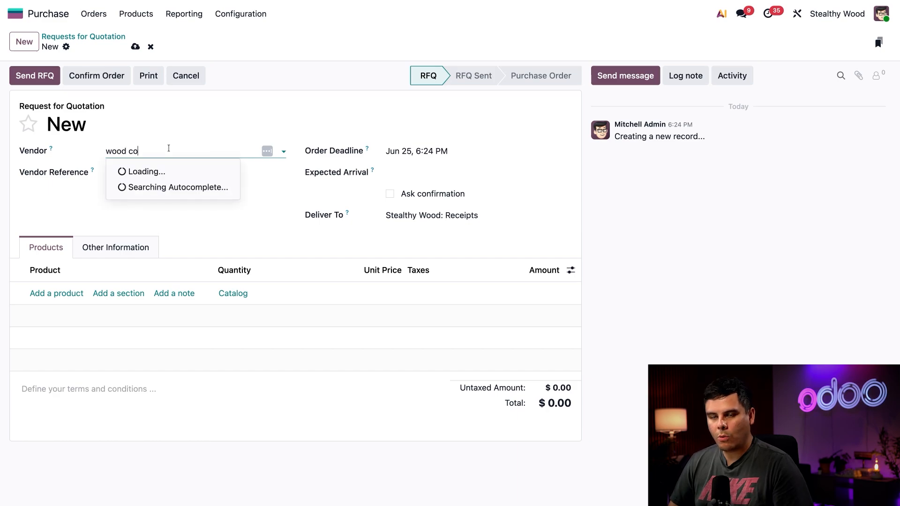
{"action": "left_click", "coordinate": [169, 170]}
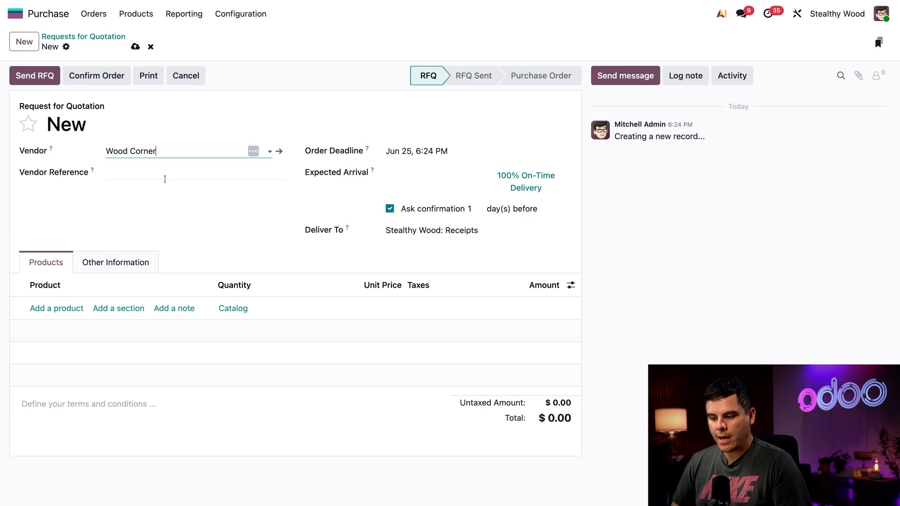
Add Storage Cabinet as a product line on the request for quotation and confirm the order
{"action": "left_click", "coordinate": [62, 308]}
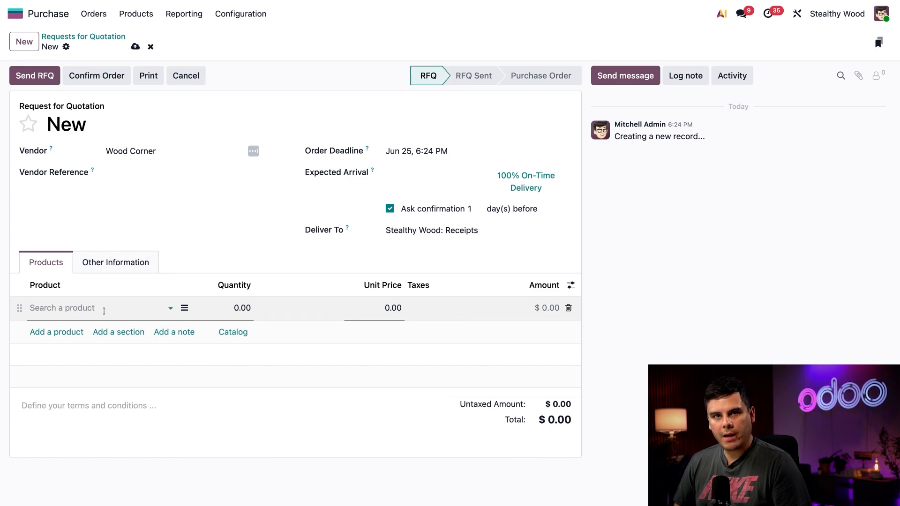
{"action": "type", "text": "s"}
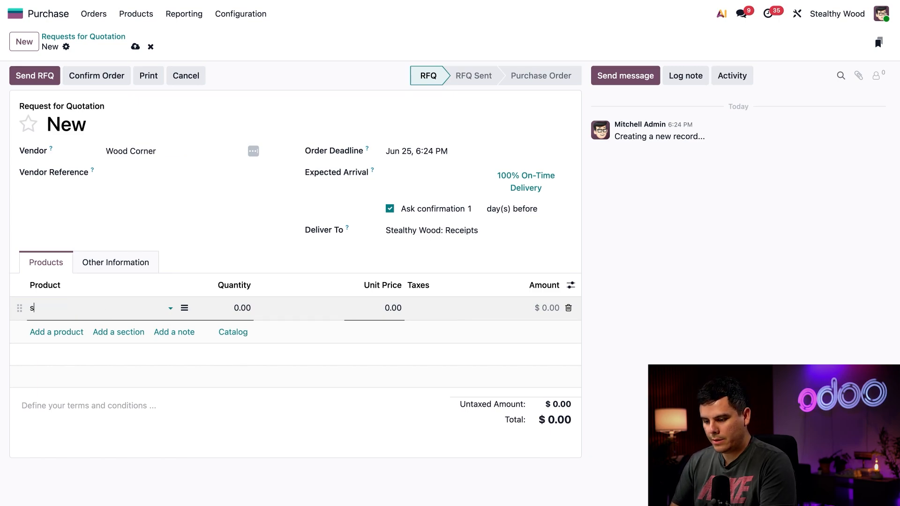
{"action": "type", "text": "torage"}
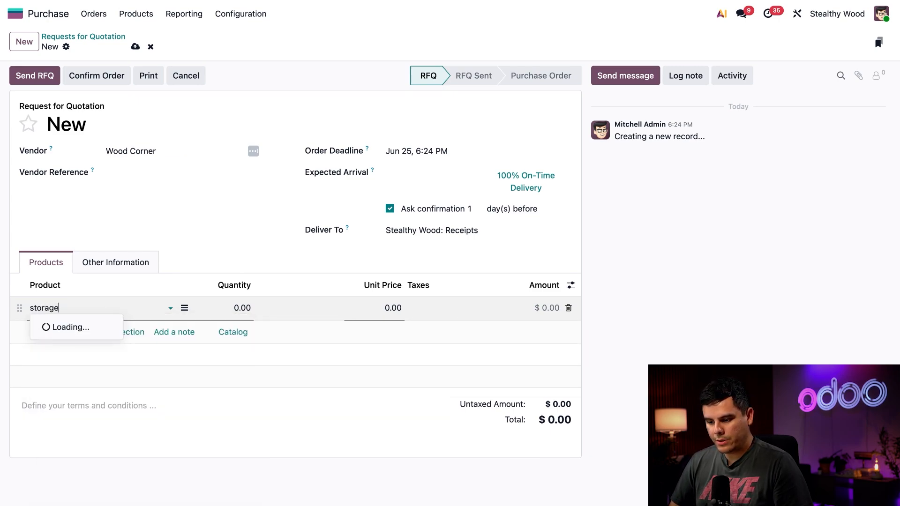
{"action": "left_click", "coordinate": [91, 342]}
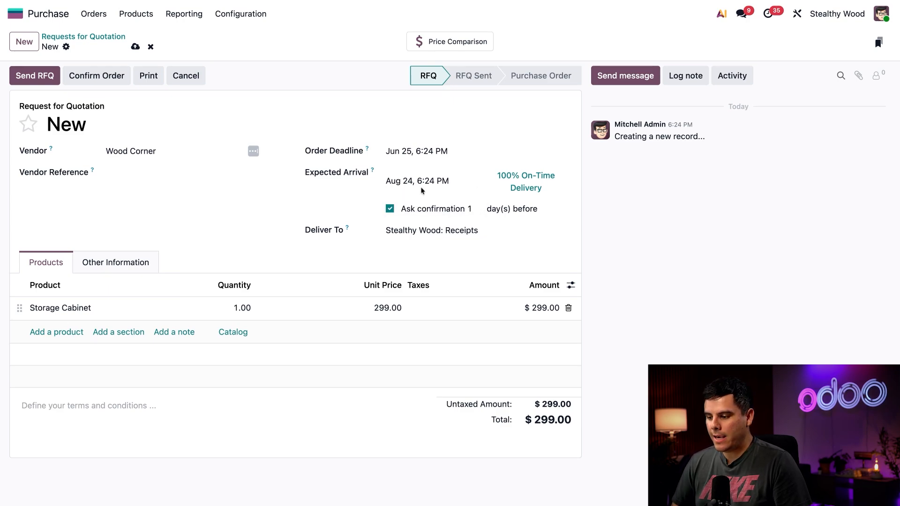
{"action": "mouse_move", "coordinate": [406, 190]}
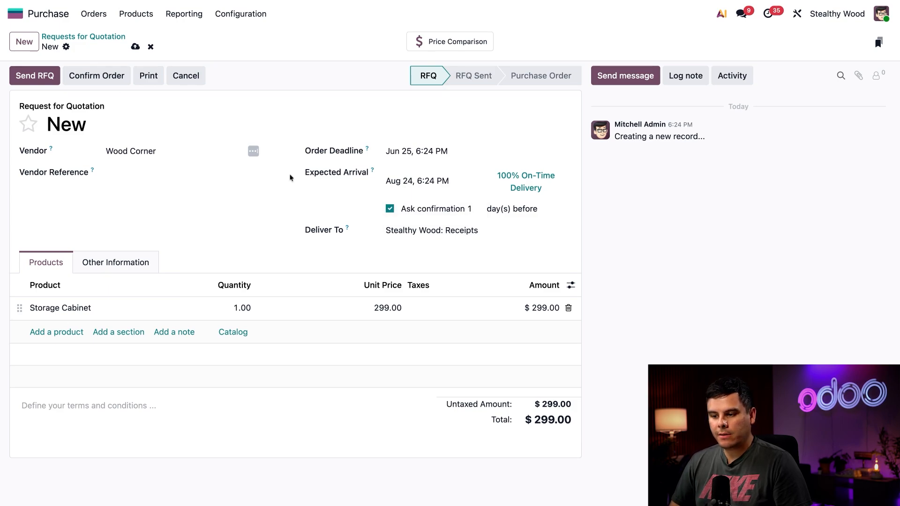
{"action": "left_click", "coordinate": [96, 76]}
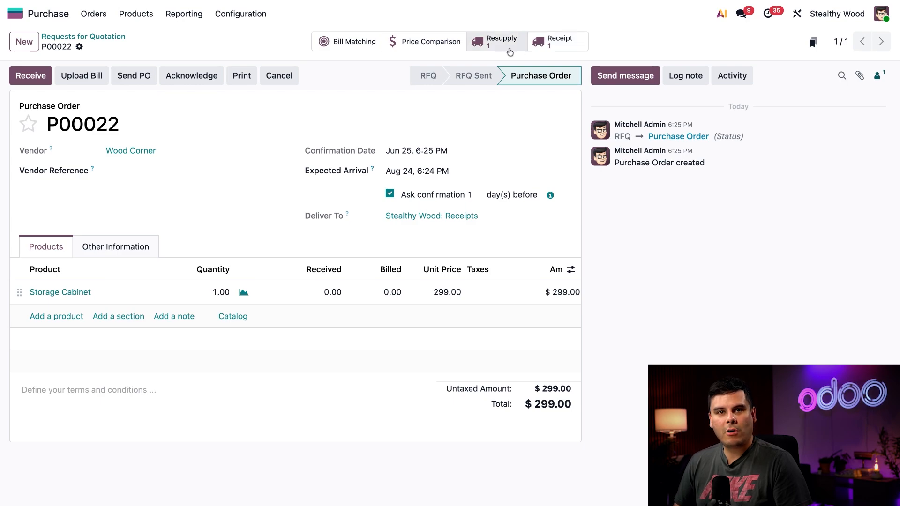
Open the order's resupply transfer of components to the subcontractor and validate it
{"action": "left_click", "coordinate": [508, 47]}
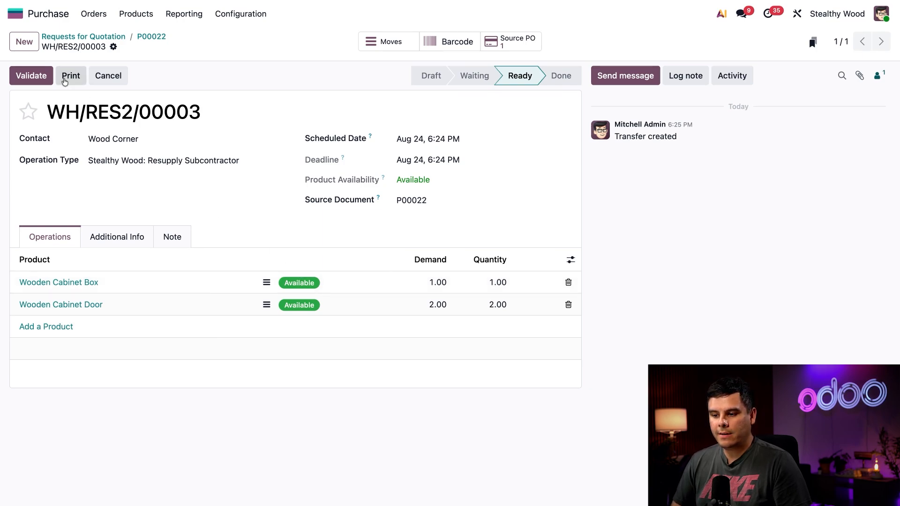
{"action": "left_click", "coordinate": [40, 78]}
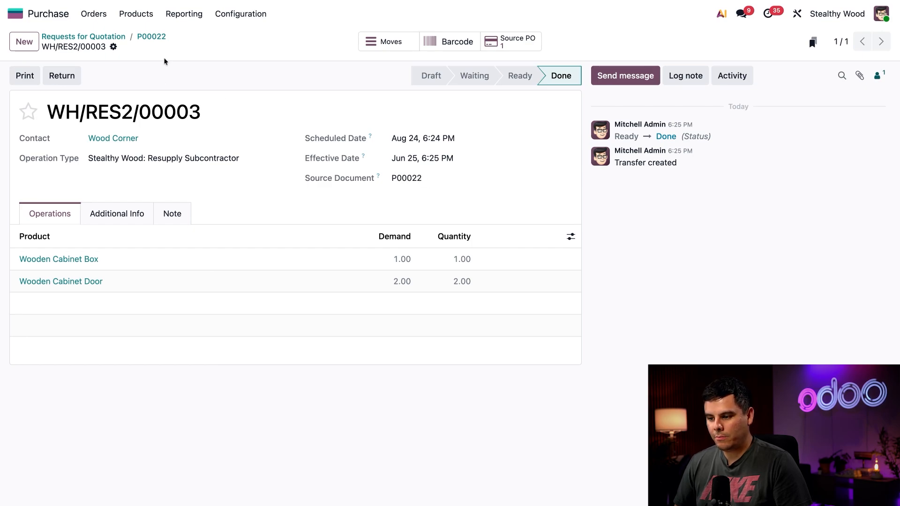
Go back to purchase order P00022, open its receipt for Storage Cabinet and validate it
{"action": "left_click", "coordinate": [153, 38]}
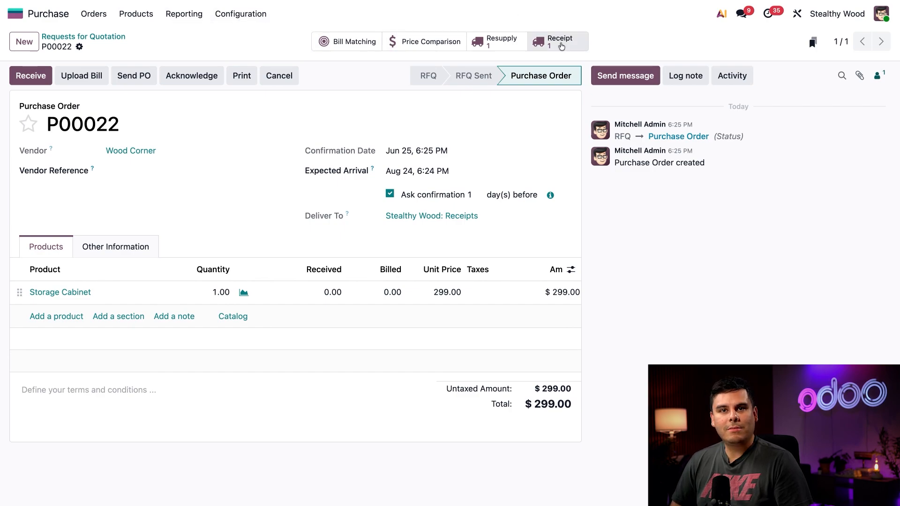
{"action": "left_click", "coordinate": [562, 49]}
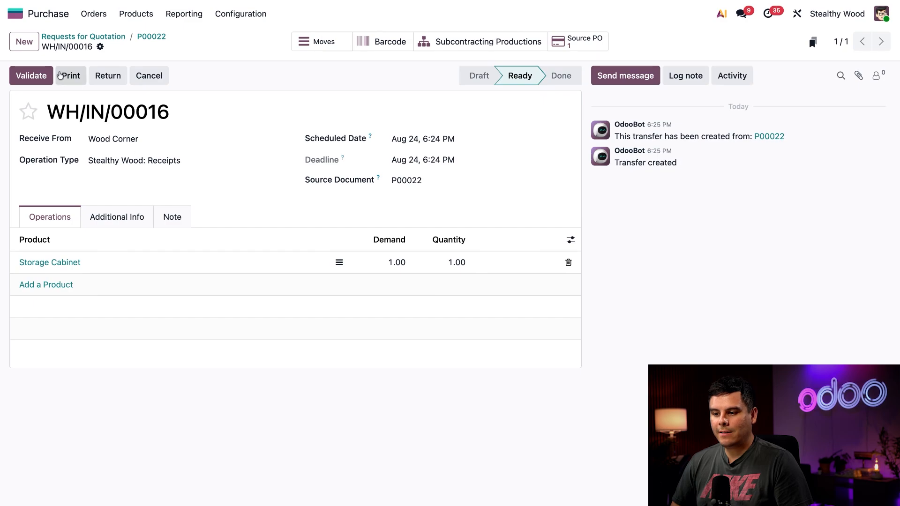
{"action": "left_click", "coordinate": [31, 75]}
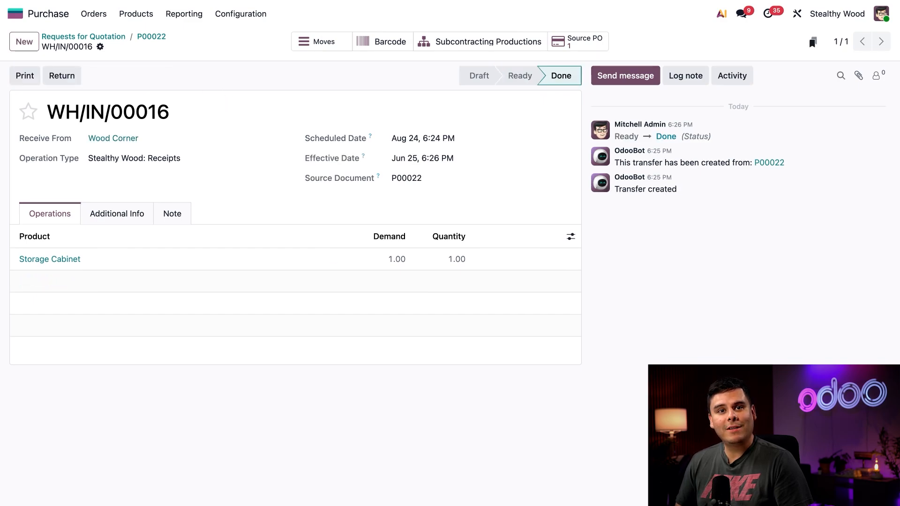